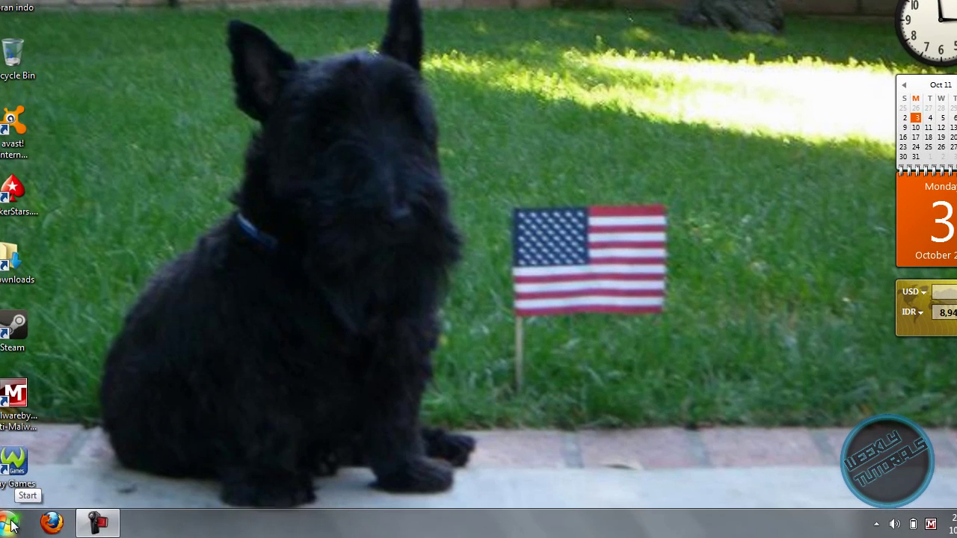
# Search the Start menu for 'regedit', fixing the typo so only the regedit program is listed.
pyautogui.click(10, 526)
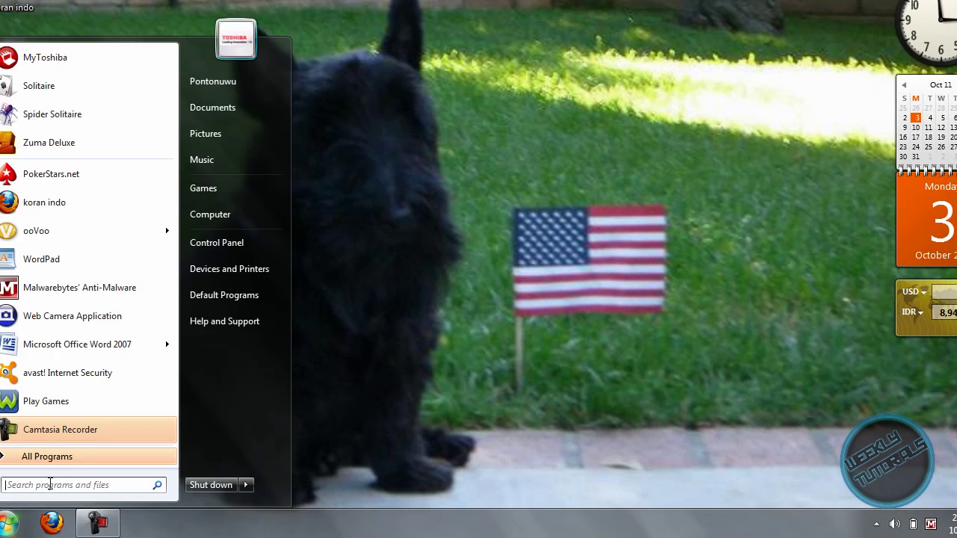
pyautogui.write('rege')
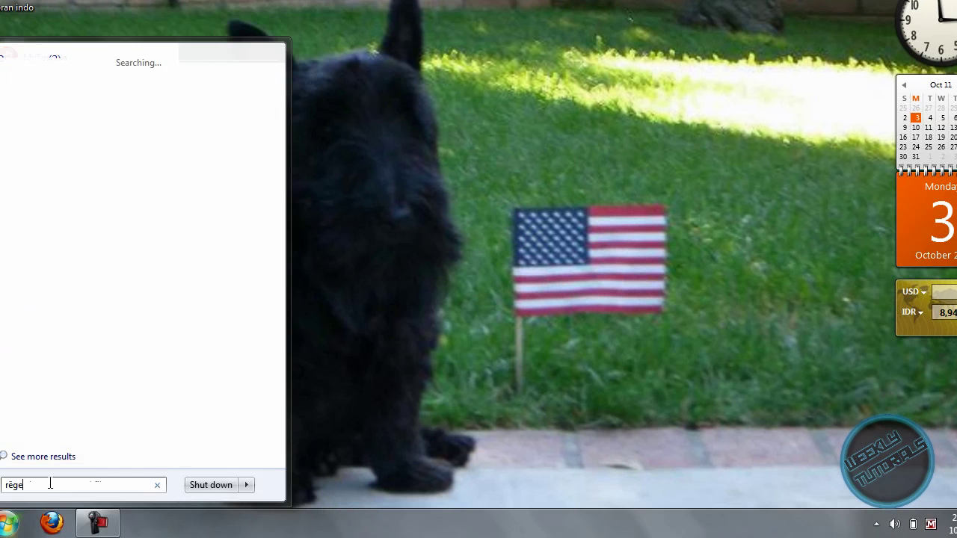
pyautogui.write('dit')
pyautogui.press('BackSpace')
pyautogui.press('BackSpace')
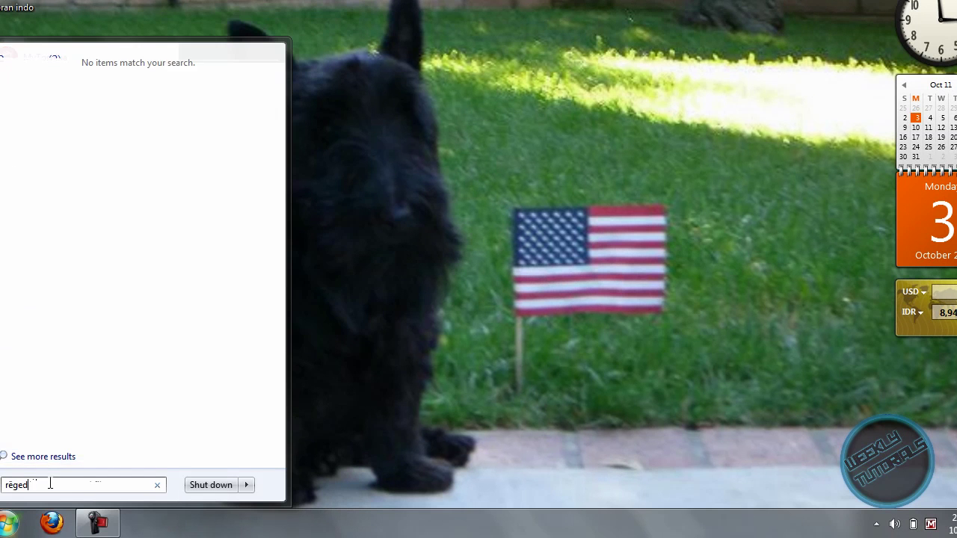
pyautogui.write('it')
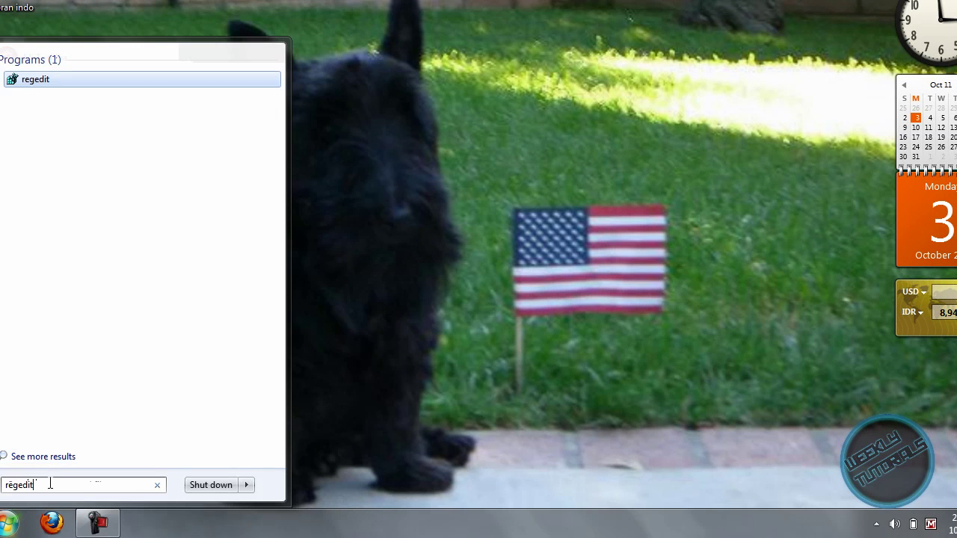
# Launch regedit and open HKLM\SOFTWARE\...\Authentication\LogonUI\Background to show OEMBackground set to 0.
pyautogui.click(89, 90)
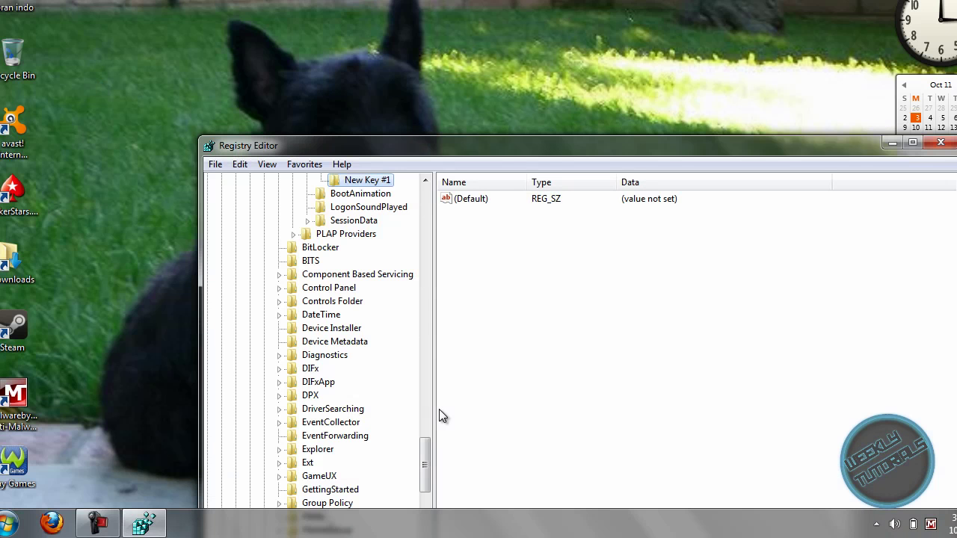
pyautogui.moveTo(426, 438); pyautogui.dragTo(426, 427)
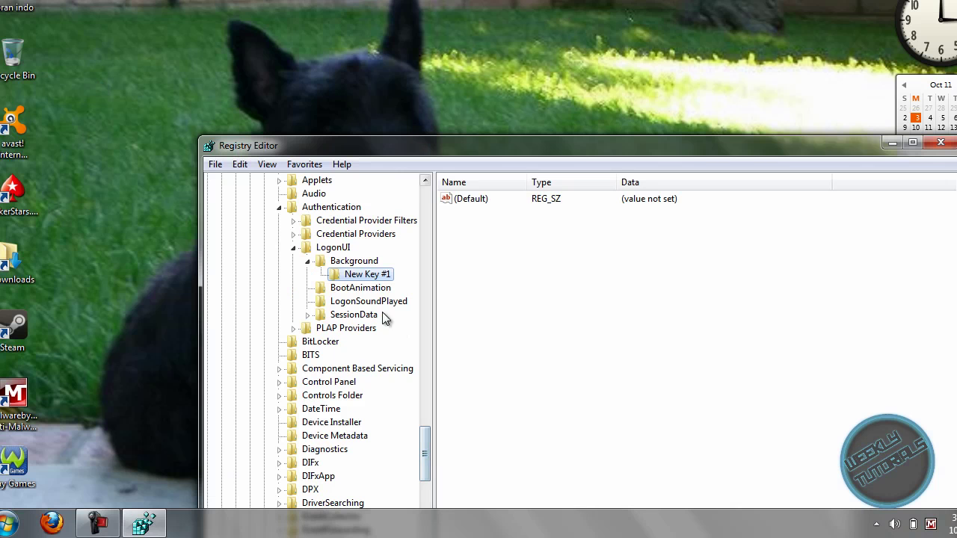
pyautogui.click(363, 263)
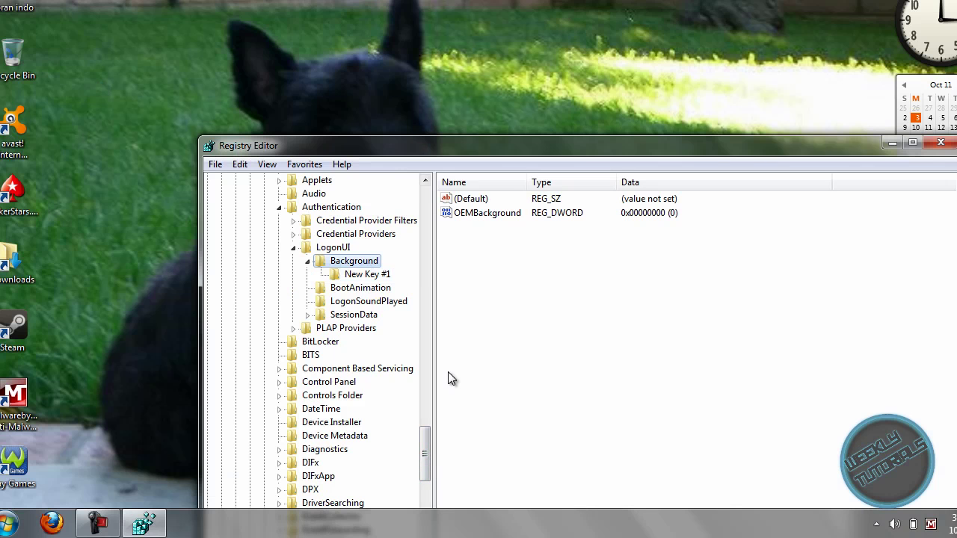
pyautogui.moveTo(424, 448)
pyautogui.mouseDown()
pyautogui.moveTo(413, 345)
pyautogui.moveTo(421, 196)
pyautogui.mouseUp()
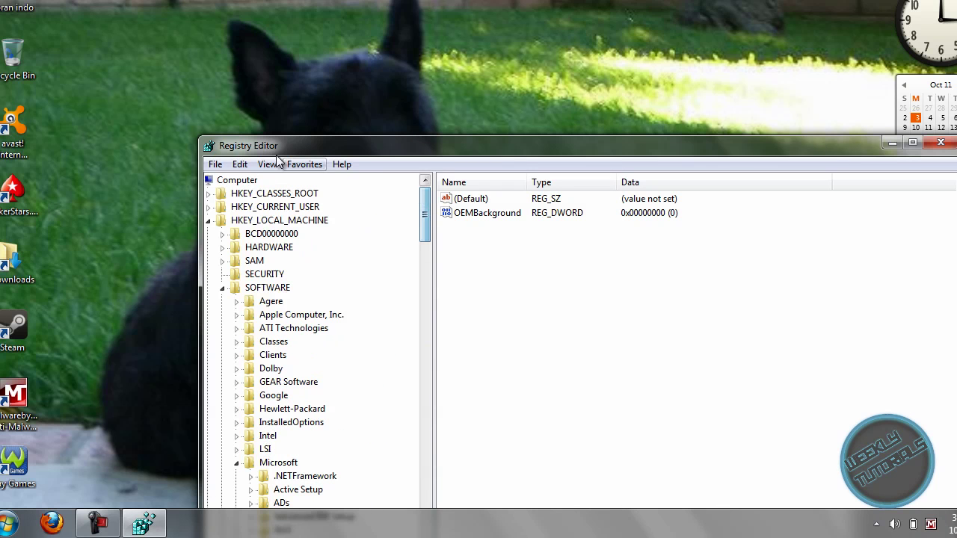
pyautogui.click(240, 183)
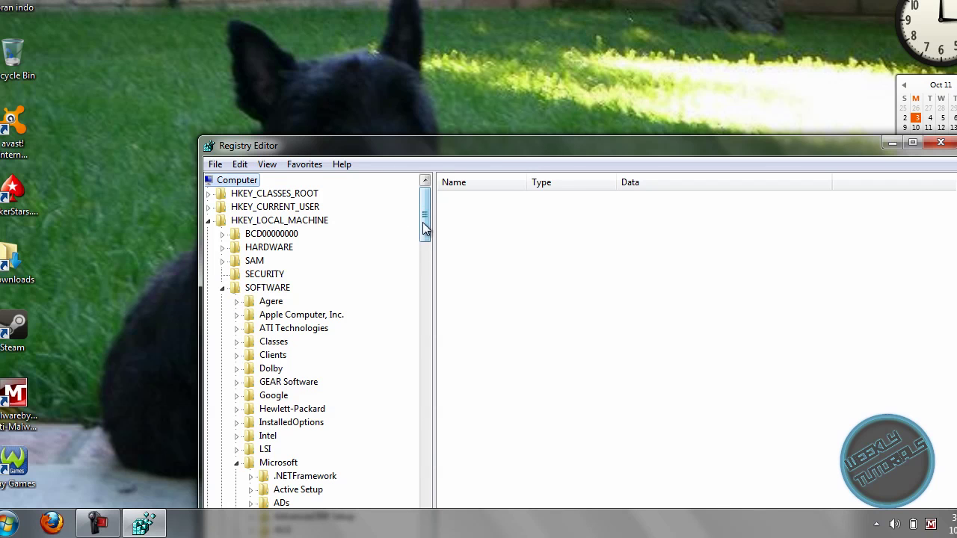
pyautogui.moveTo(425, 228); pyautogui.dragTo(434, 429)
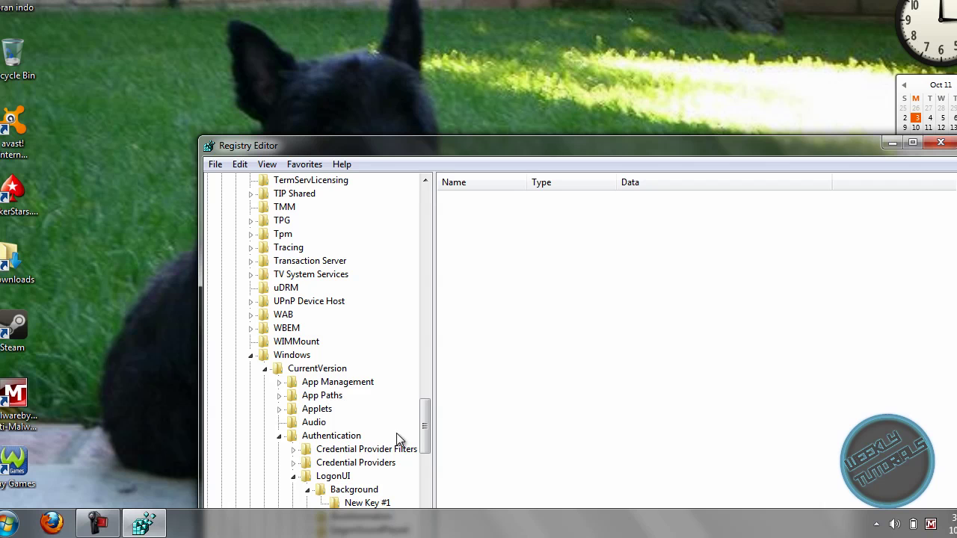
pyautogui.moveTo(427, 432); pyautogui.dragTo(428, 438)
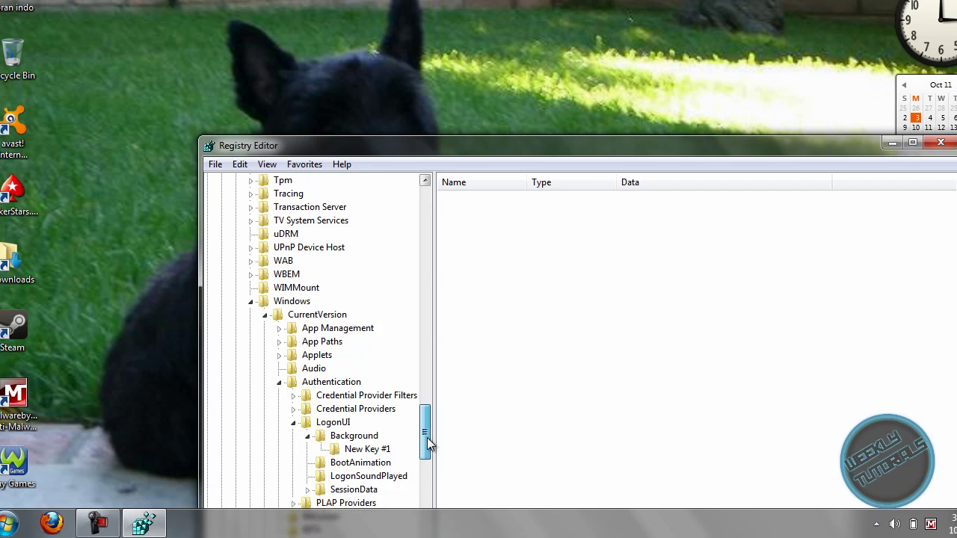
pyautogui.doubleClick(368, 437)
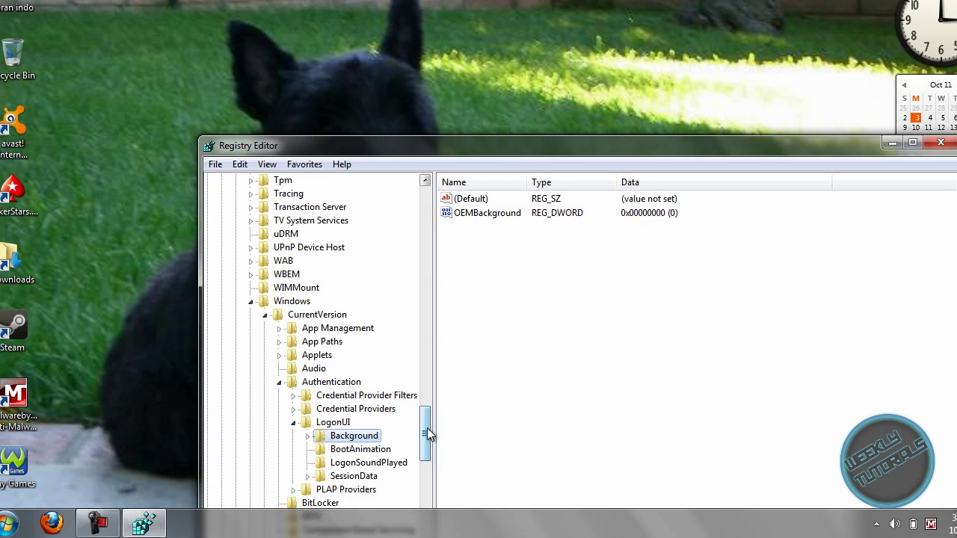
pyautogui.moveTo(427, 428); pyautogui.dragTo(427, 400)
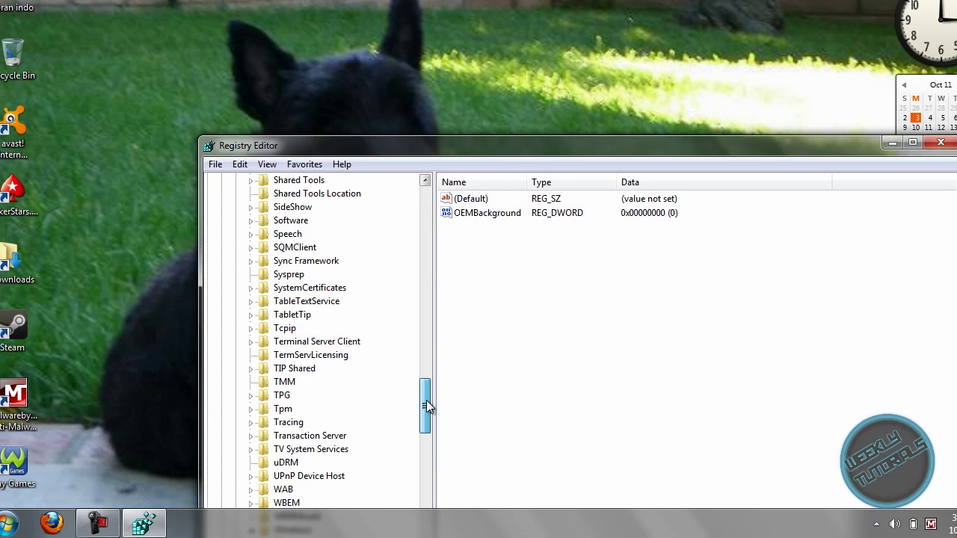
pyautogui.click(504, 226)
pyautogui.click(492, 215)
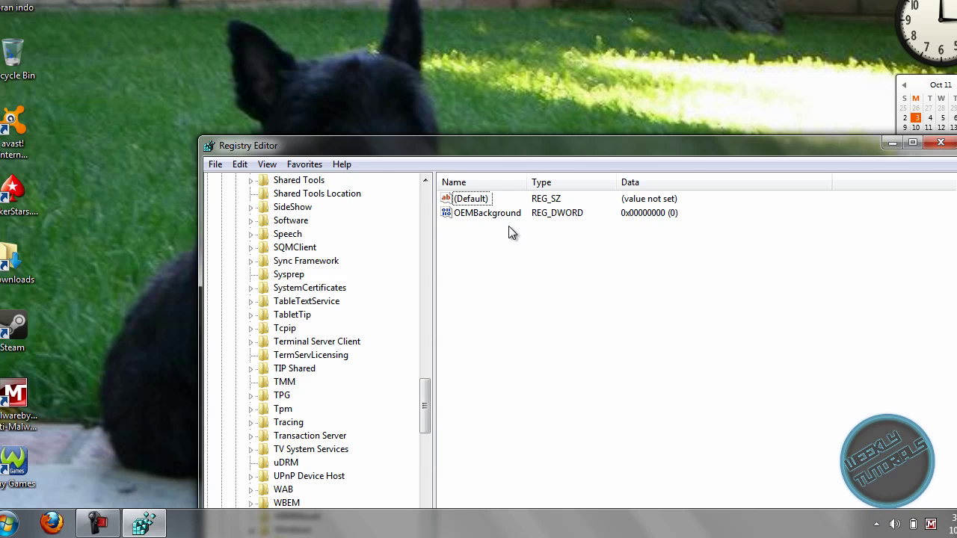
pyautogui.rightClick(572, 232)
pyautogui.moveTo(609, 241)
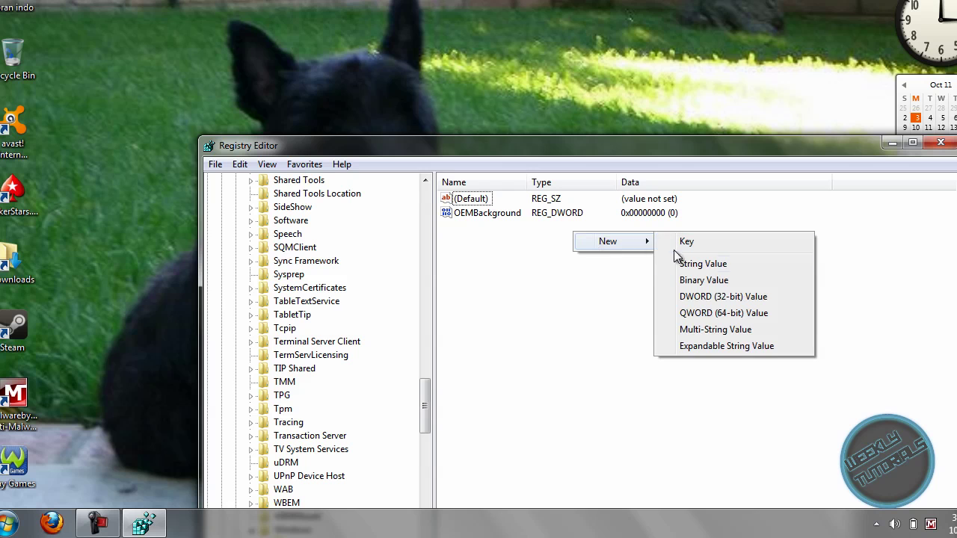
pyautogui.click(702, 297)
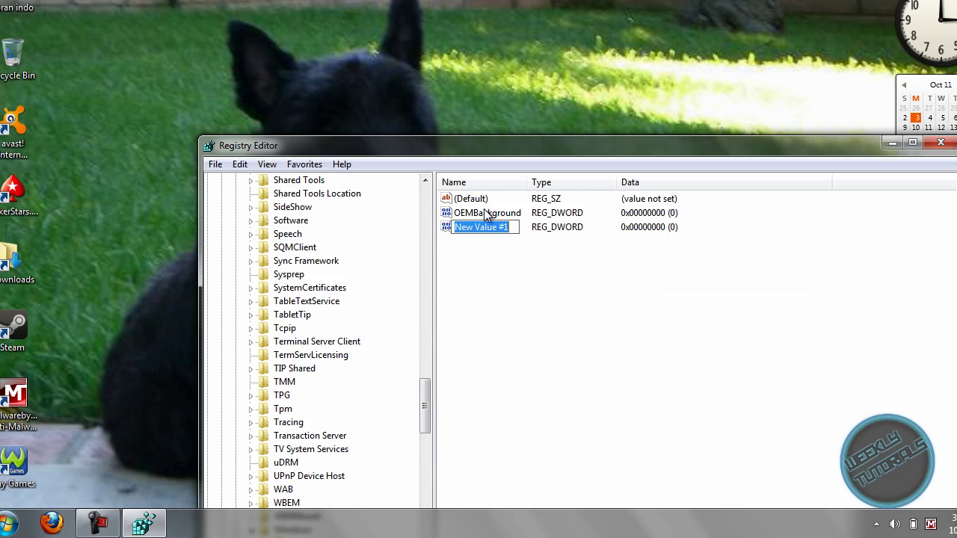
pyautogui.press('Return')
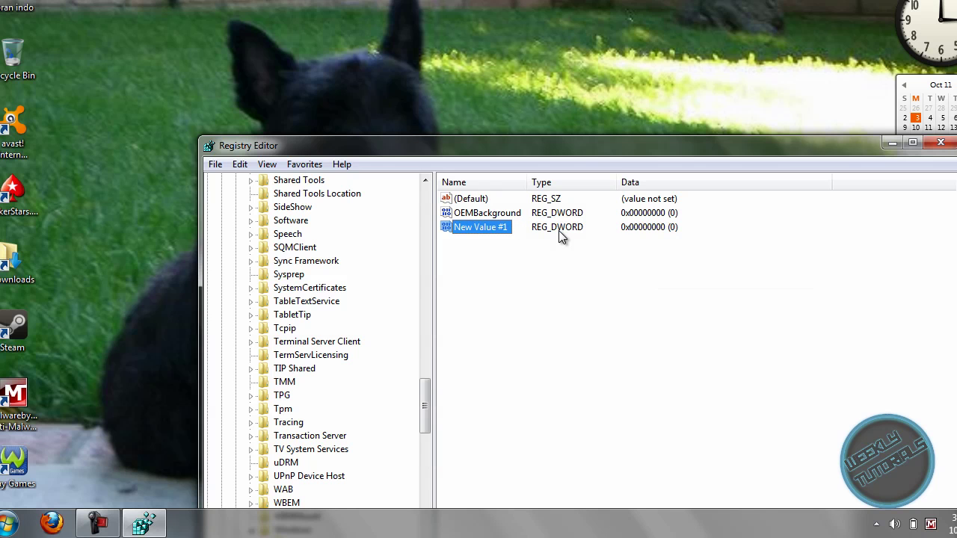
pyautogui.rightClick(493, 225)
pyautogui.click(526, 272)
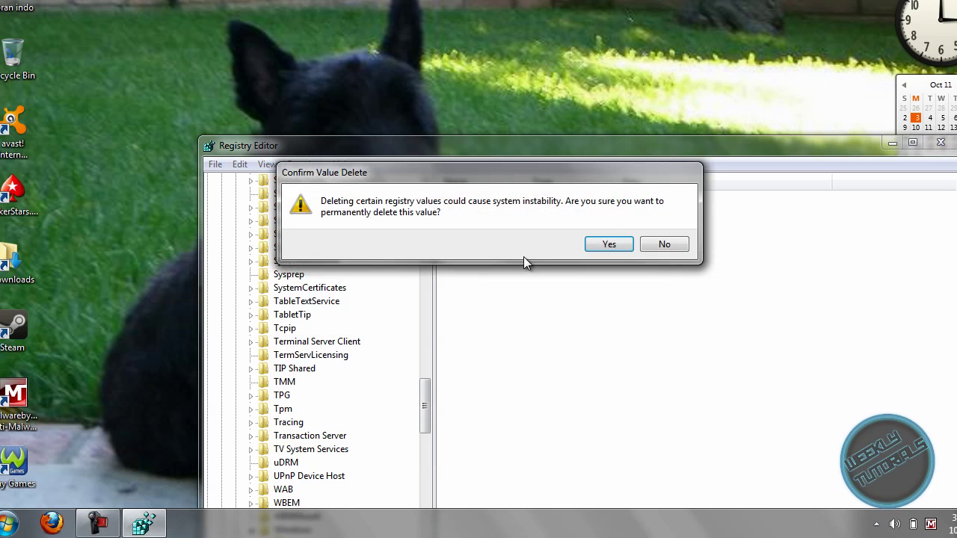
pyautogui.click(620, 246)
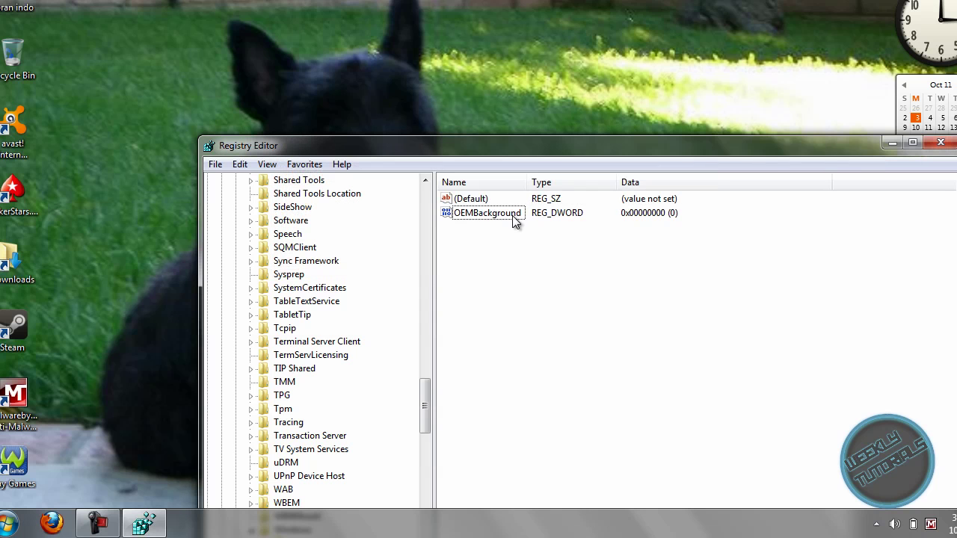
pyautogui.doubleClick(513, 216)
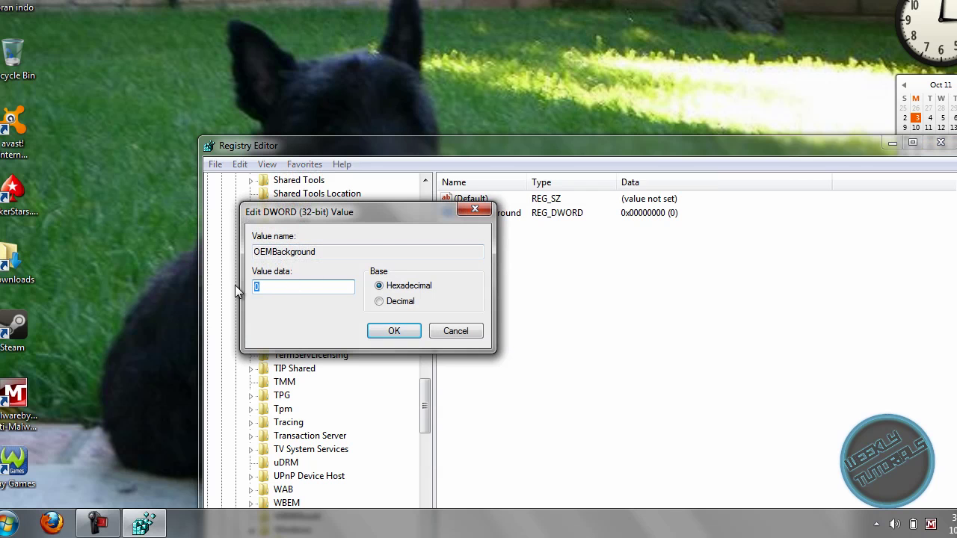
pyautogui.write('1')
pyautogui.press('BackSpace')
pyautogui.write('0')
pyautogui.click(395, 331)
pyautogui.moveTo(424, 406); pyautogui.dragTo(448, 357)
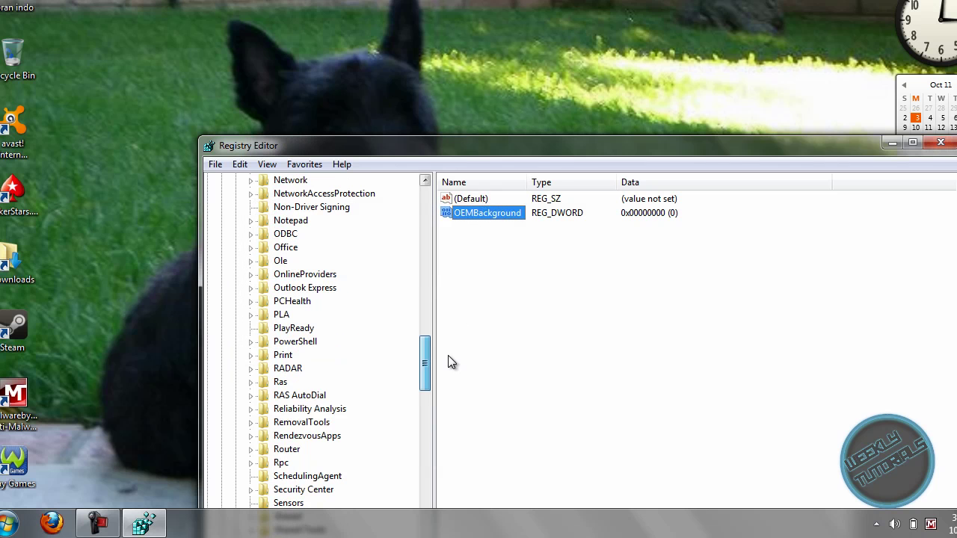
# Open the C:\Windows folder through Computer in Windows Explorer.
pyautogui.click(940, 143)
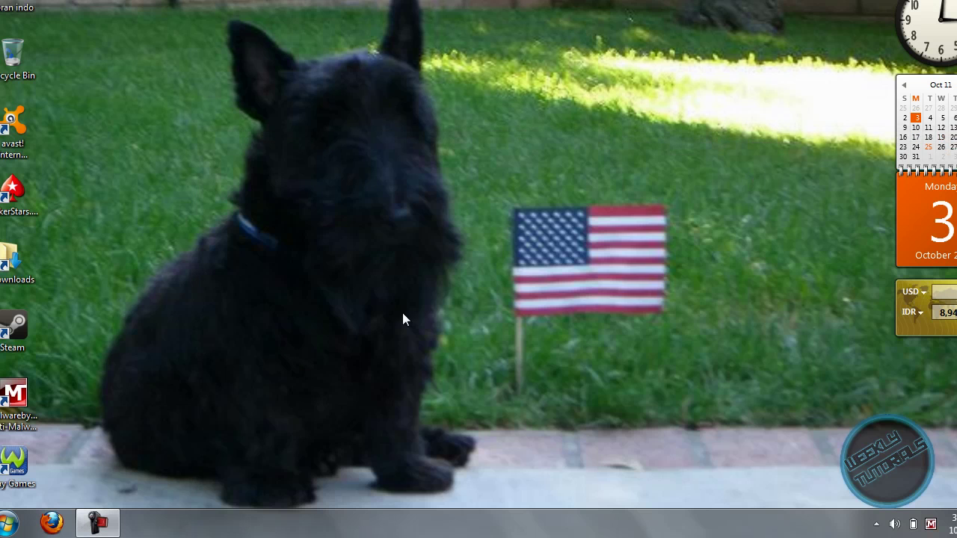
pyautogui.click(9, 523)
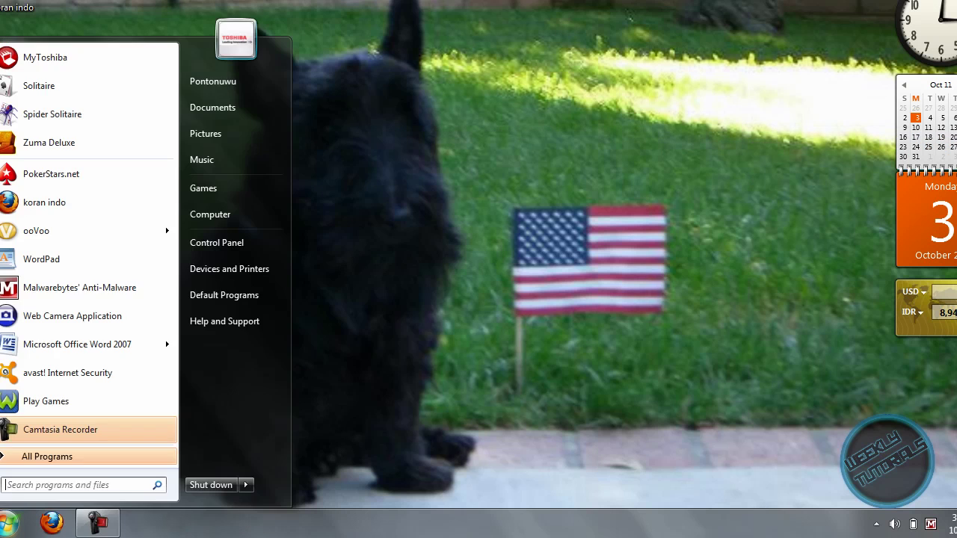
pyautogui.click(212, 215)
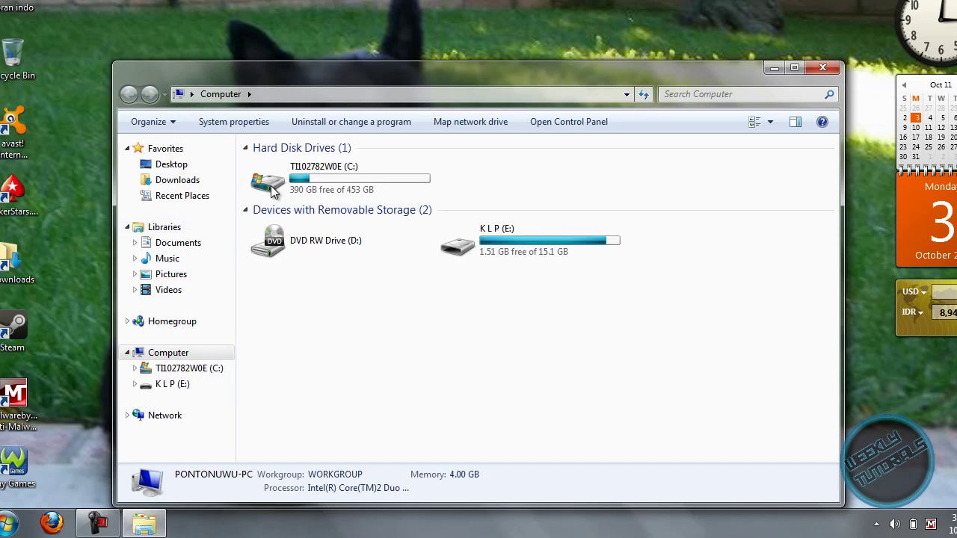
pyautogui.click(318, 171)
pyautogui.doubleClick(318, 172)
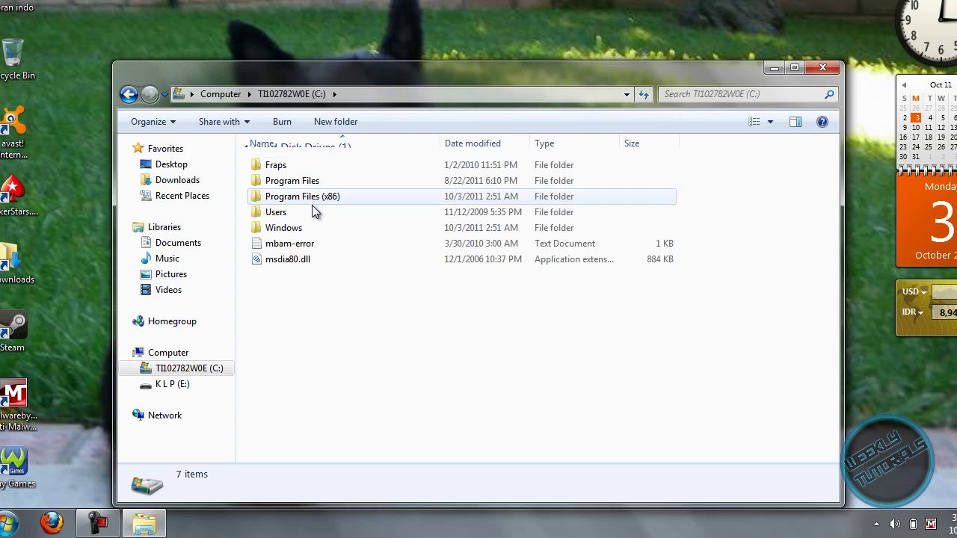
pyautogui.click(304, 232)
pyautogui.doubleClick(303, 229)
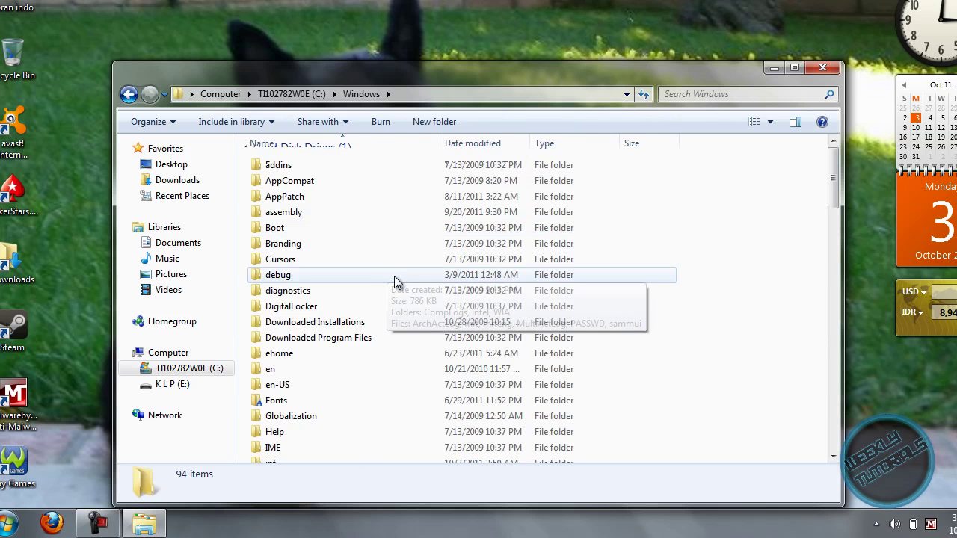
# Open System32 and select the oobe folder.
pyautogui.moveTo(834, 171)
pyautogui.mouseDown()
pyautogui.moveTo(836, 341)
pyautogui.moveTo(836, 318)
pyautogui.mouseUp()
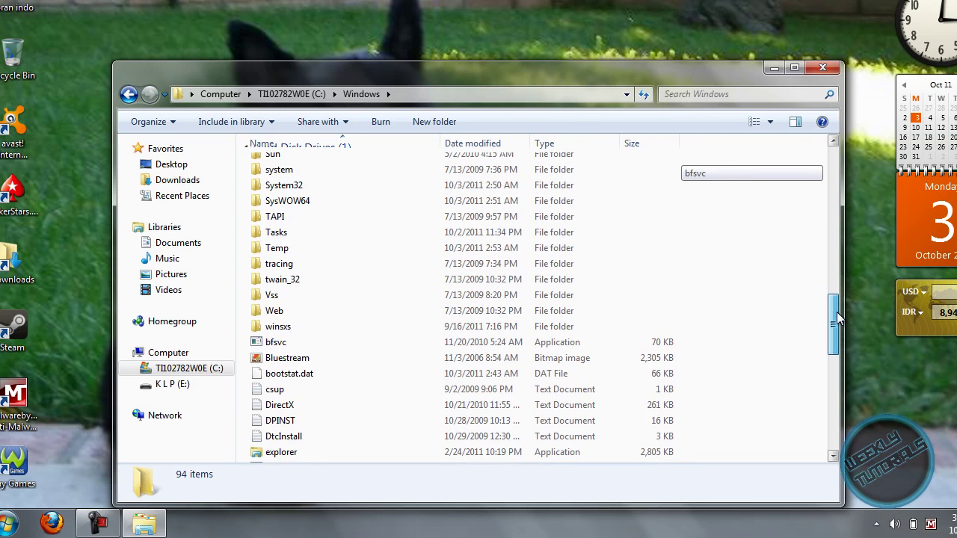
pyautogui.click(423, 186)
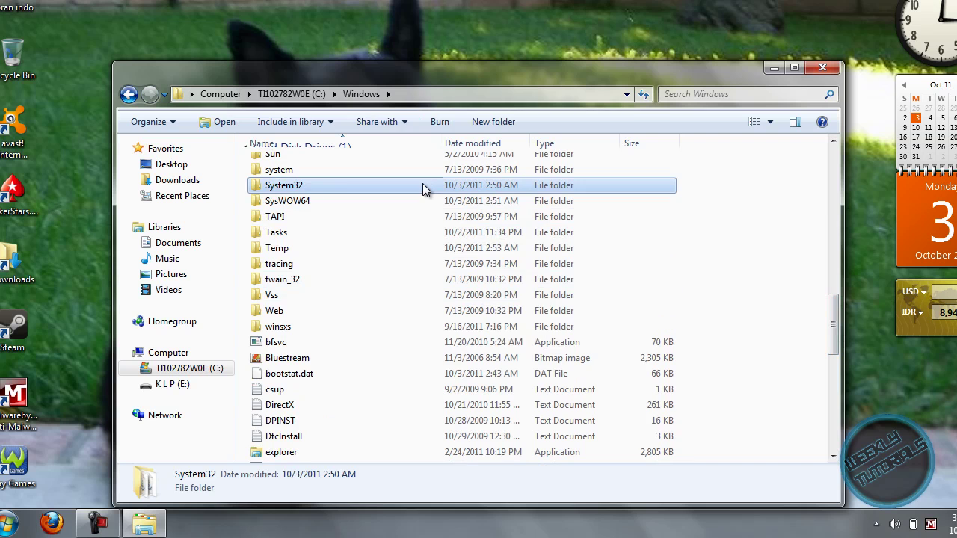
pyautogui.doubleClick(422, 185)
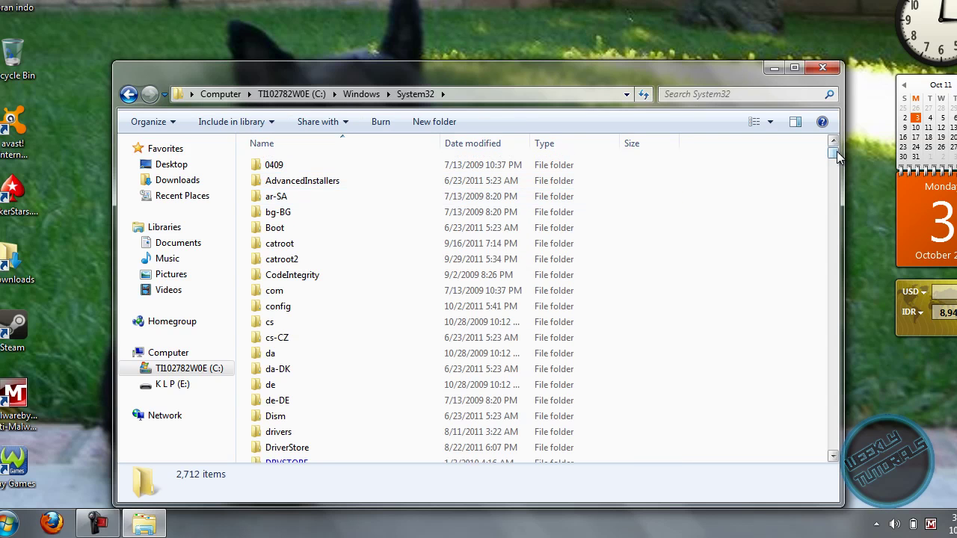
pyautogui.moveTo(837, 152)
pyautogui.mouseDown()
pyautogui.moveTo(835, 299)
pyautogui.moveTo(823, 161)
pyautogui.mouseUp()
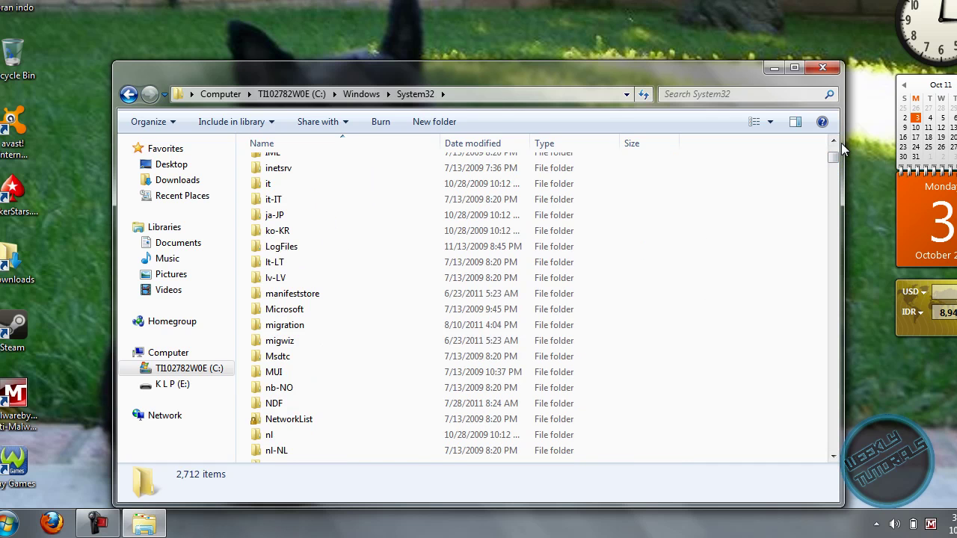
pyautogui.moveTo(833, 157)
pyautogui.mouseDown()
pyautogui.moveTo(835, 168)
pyautogui.moveTo(834, 158)
pyautogui.mouseUp()
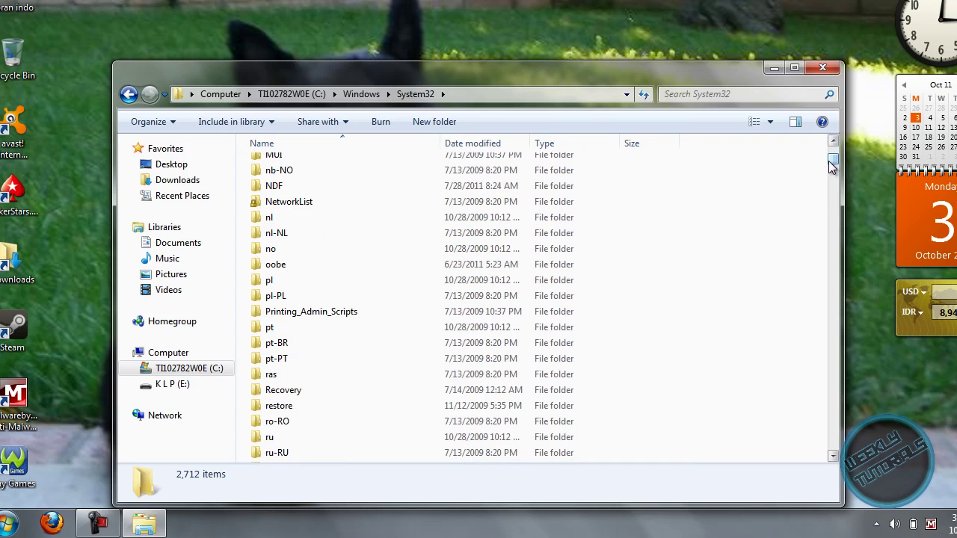
pyautogui.click(282, 268)
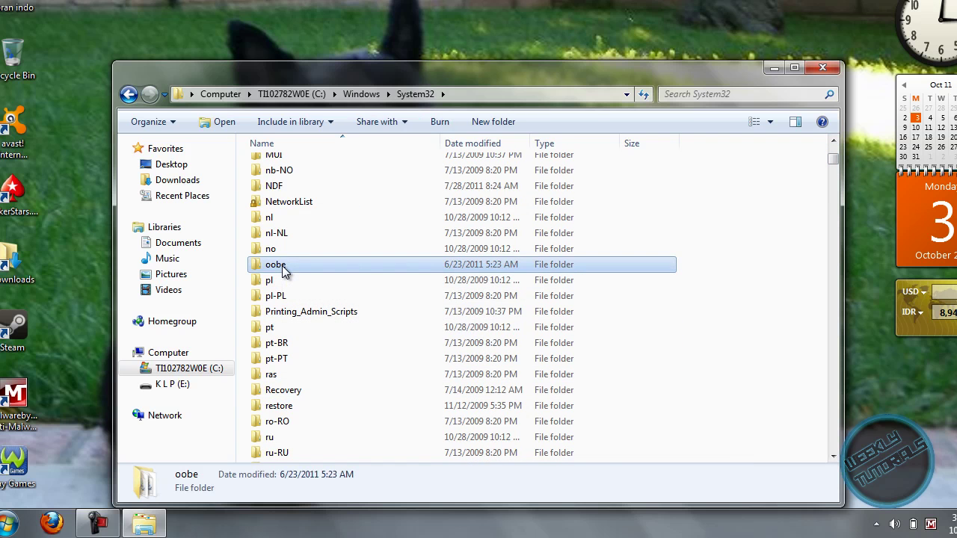
# Open oobe, then INFO, then the backgrounds folder.
pyautogui.doubleClick(283, 268)
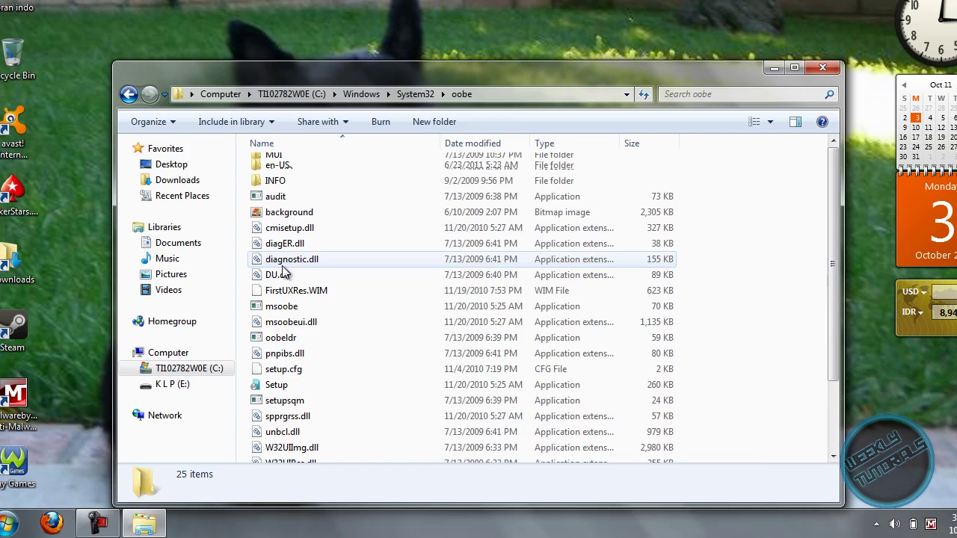
pyautogui.doubleClick(291, 181)
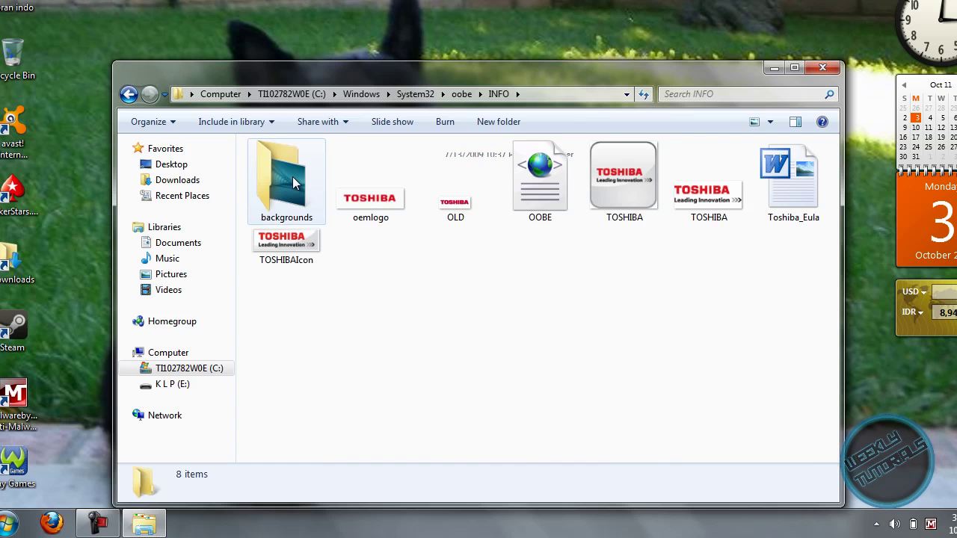
pyautogui.click(293, 184)
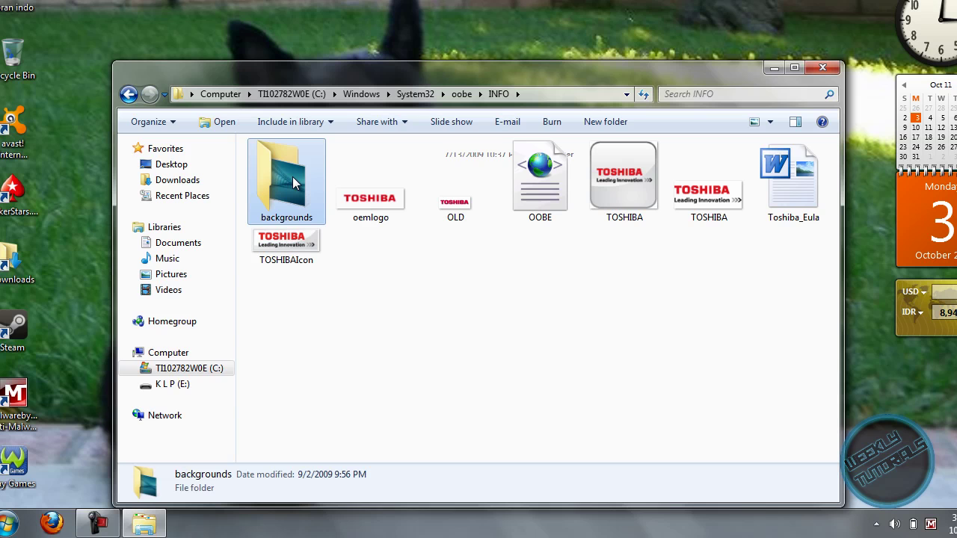
pyautogui.doubleClick(293, 183)
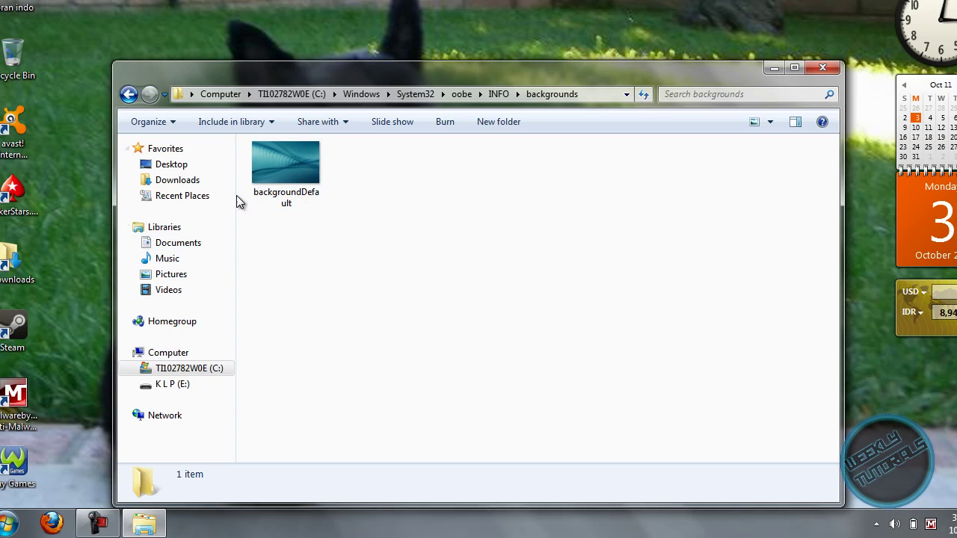
# Go back to oobe and reopen INFO\backgrounds to reach the backgroundDefault image.
pyautogui.click(128, 96)
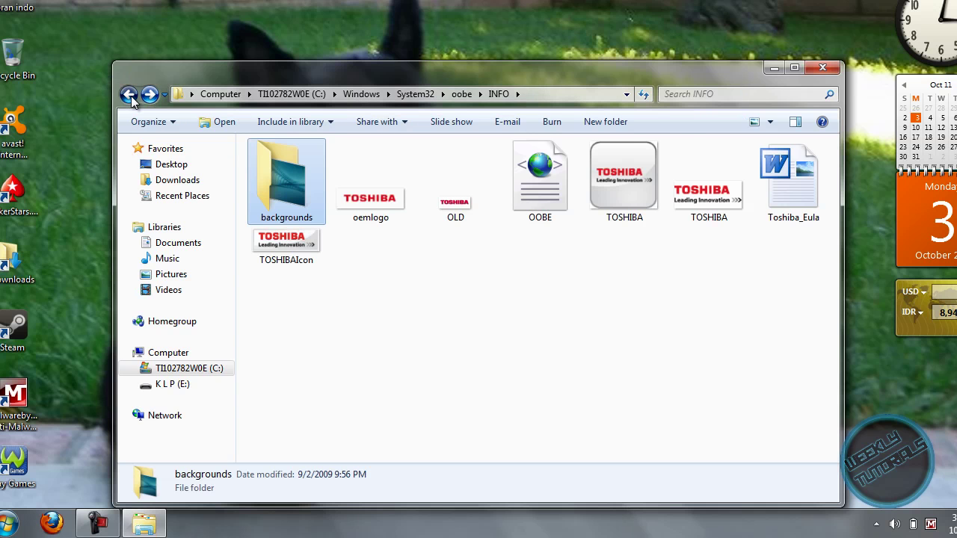
pyautogui.click(129, 95)
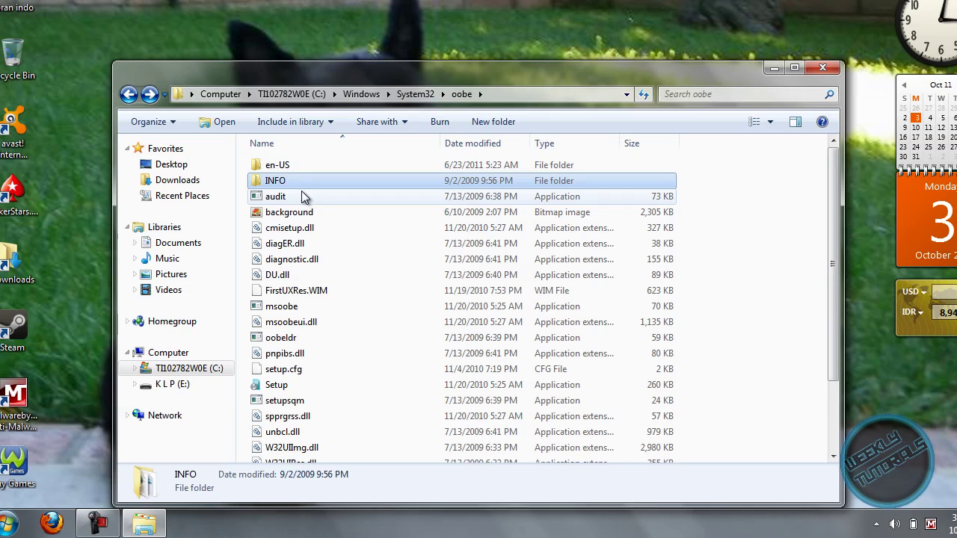
pyautogui.click(761, 216)
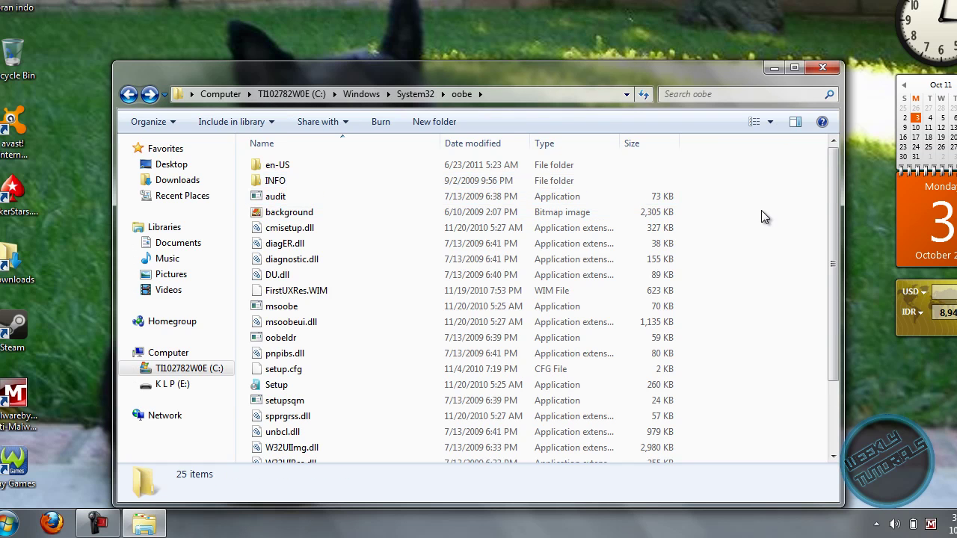
pyautogui.click(285, 187)
pyautogui.doubleClick(285, 187)
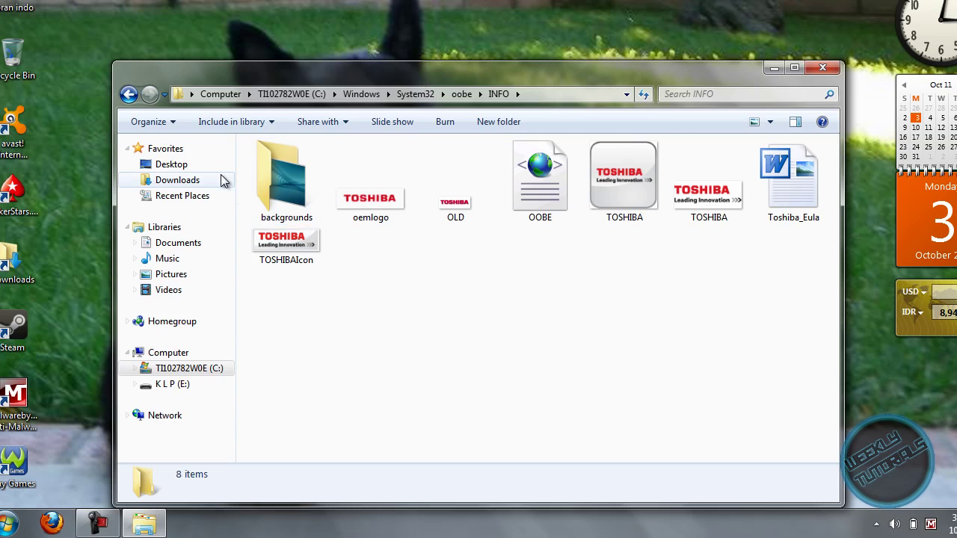
pyautogui.click(271, 187)
pyautogui.doubleClick(269, 187)
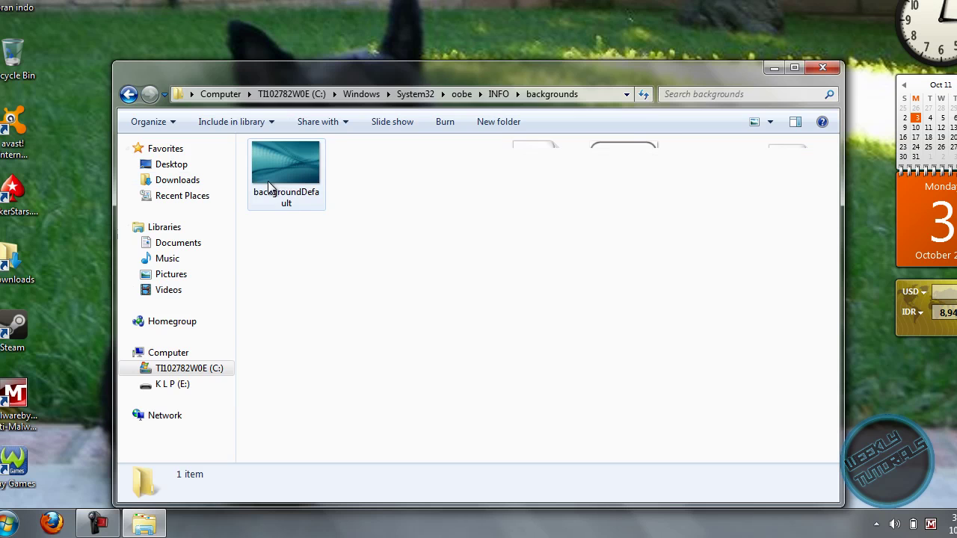